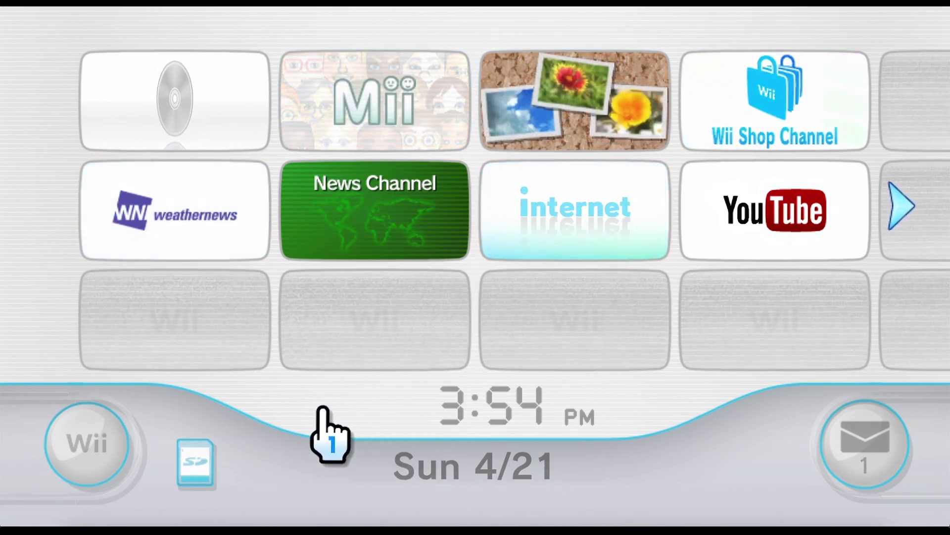
Check that Connection 1 is set to Wireless in Internet Connection Settings, then back out
click(91, 431)
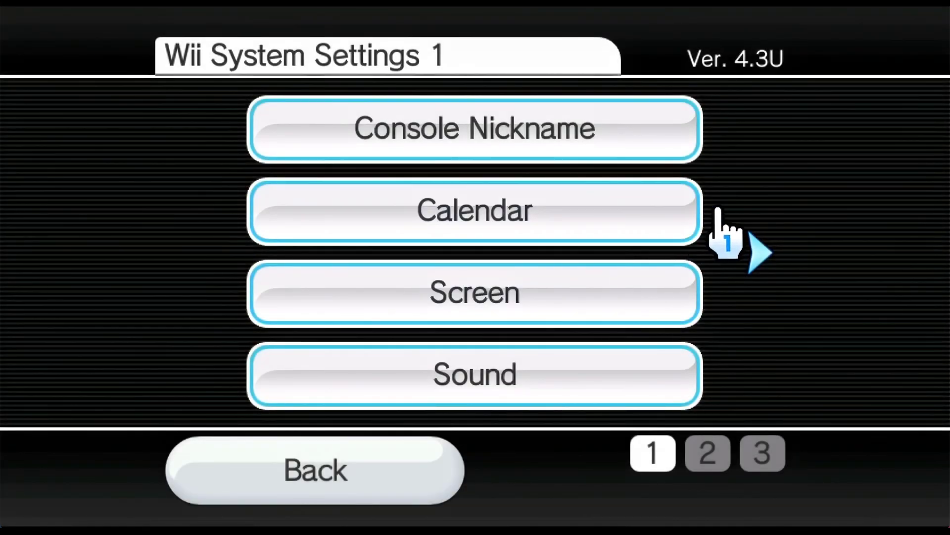
click(759, 237)
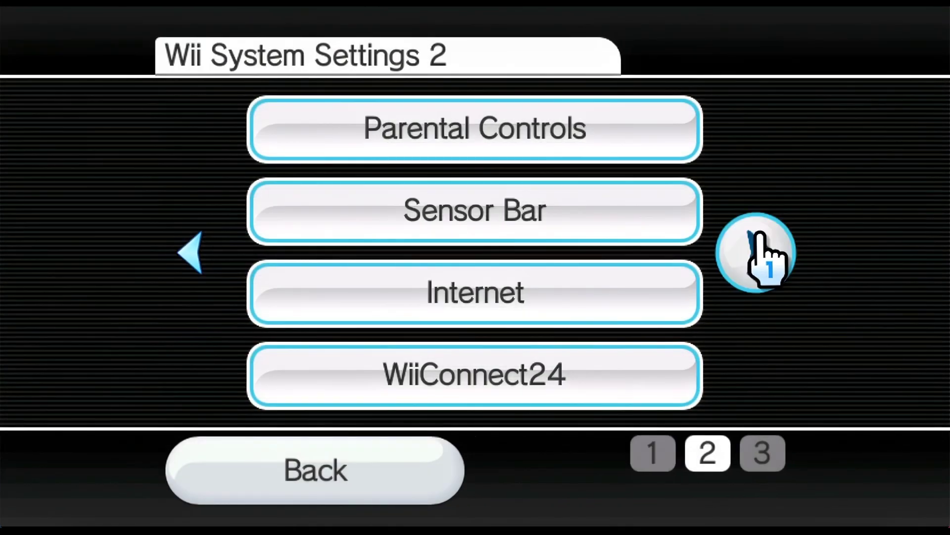
click(693, 277)
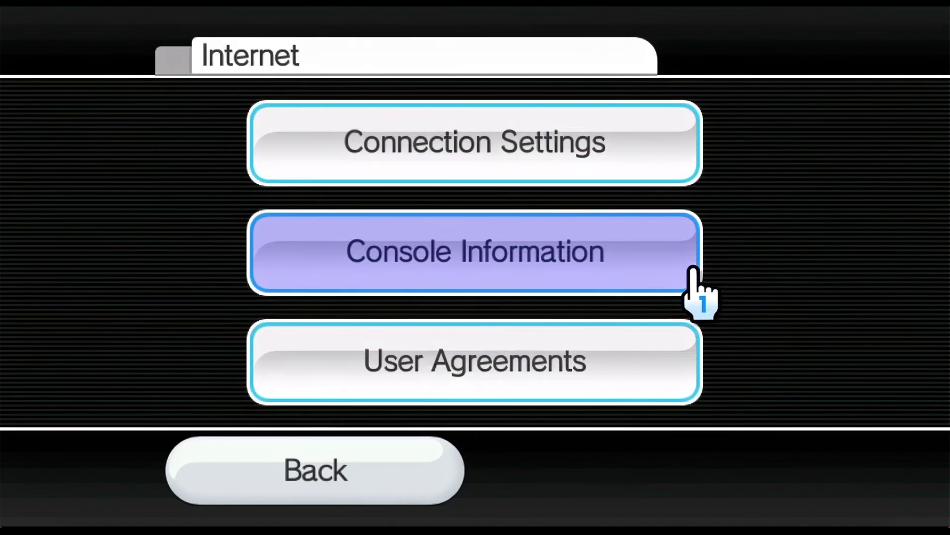
click(636, 146)
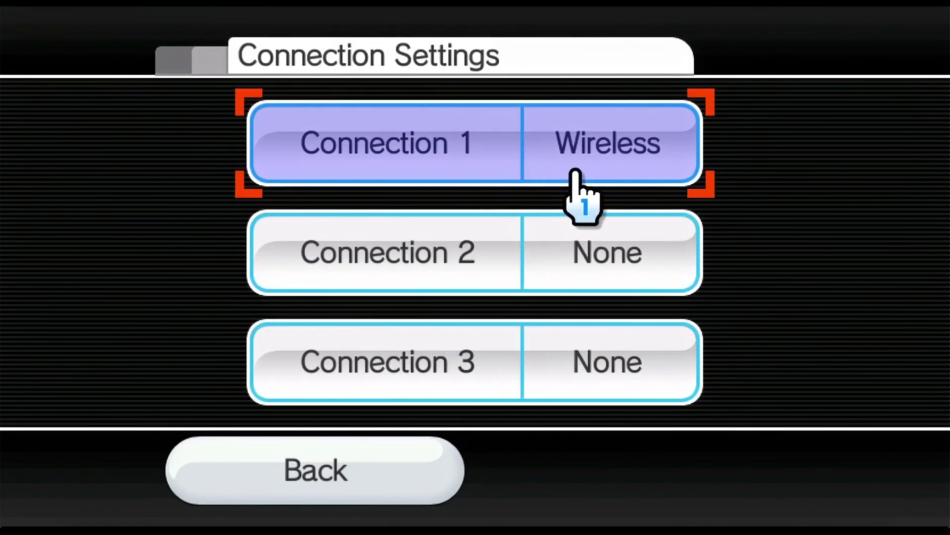
click(403, 488)
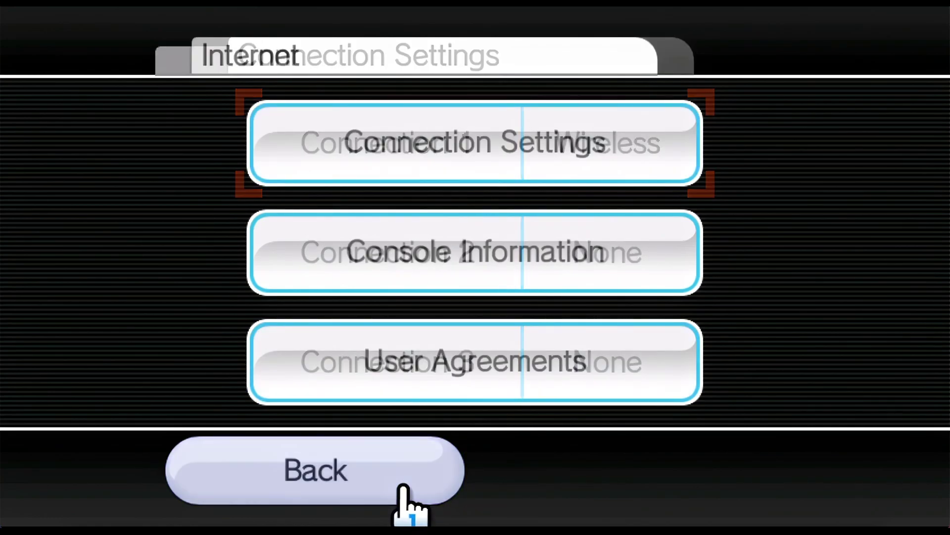
click(399, 485)
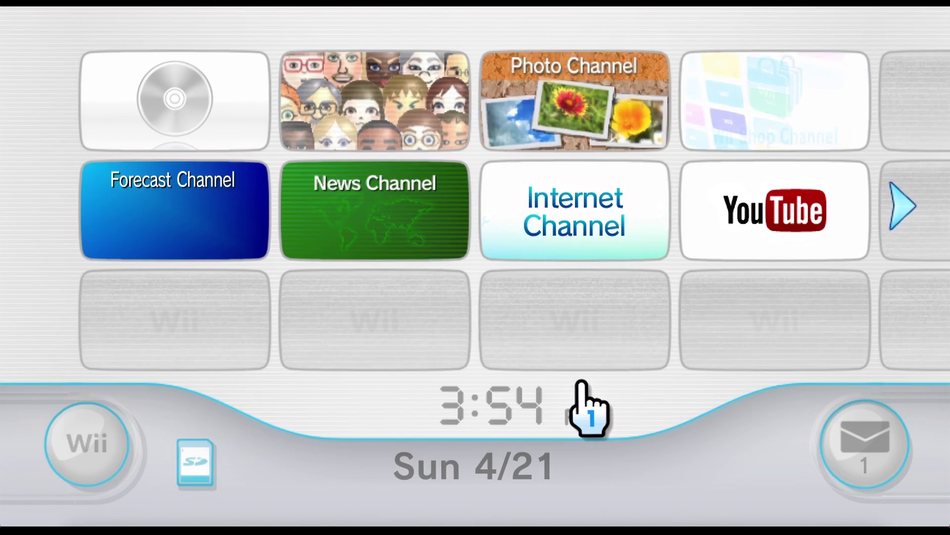
Launch the Internet Channel from the Wii Menu to reach its Start Page
click(580, 185)
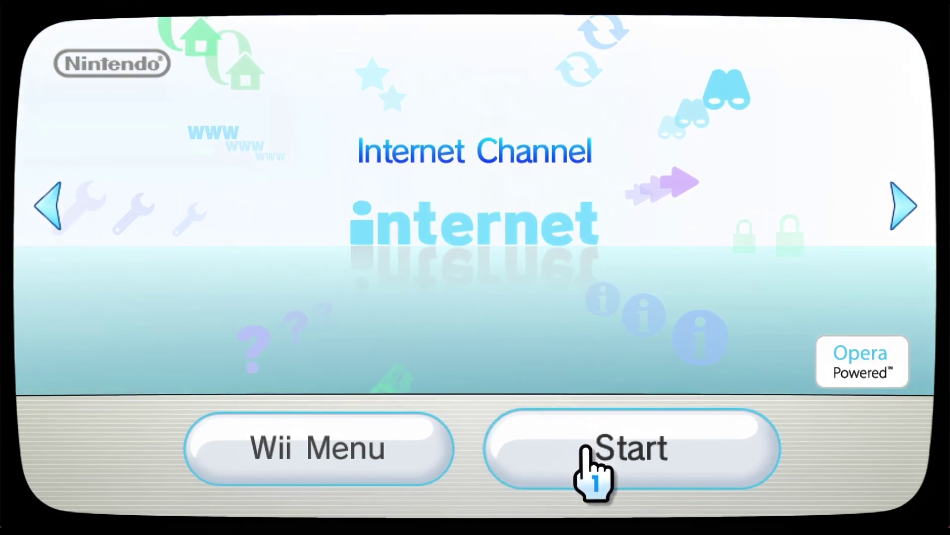
click(593, 473)
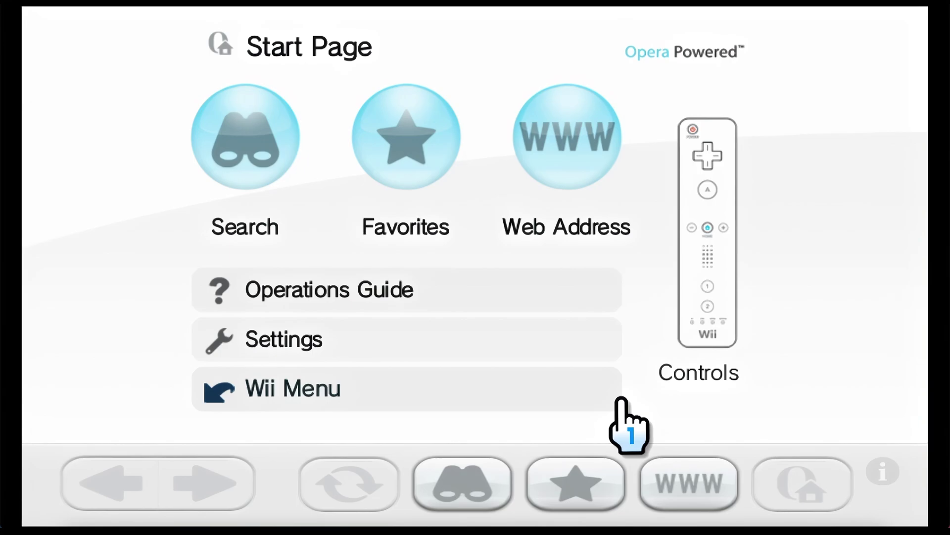
Enter flashhax.com as the web address on the on-screen keyboard and load it
click(694, 476)
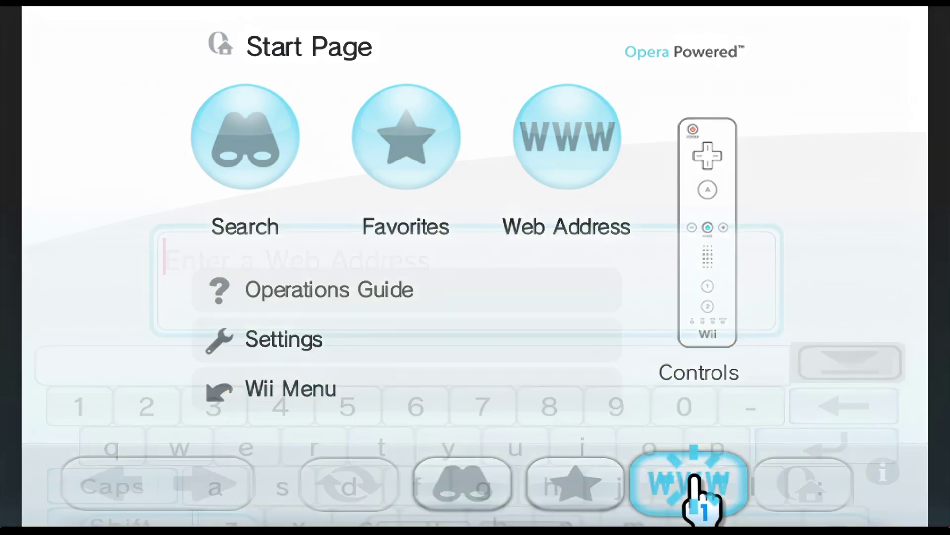
click(389, 292)
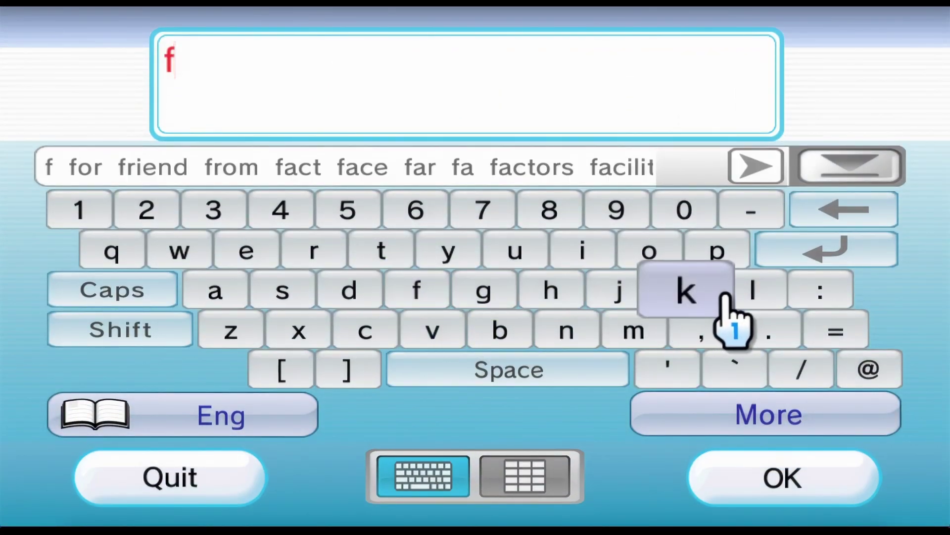
click(753, 290)
click(200, 293)
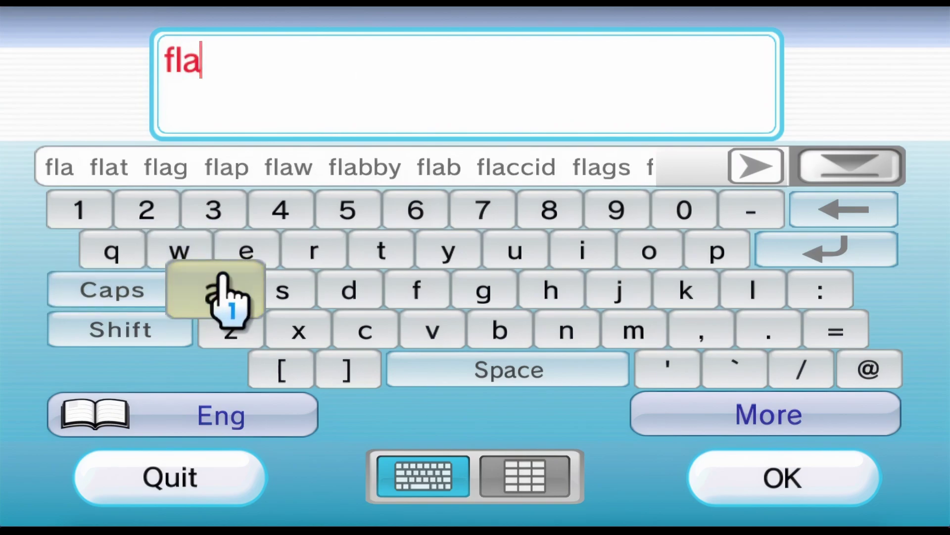
click(278, 297)
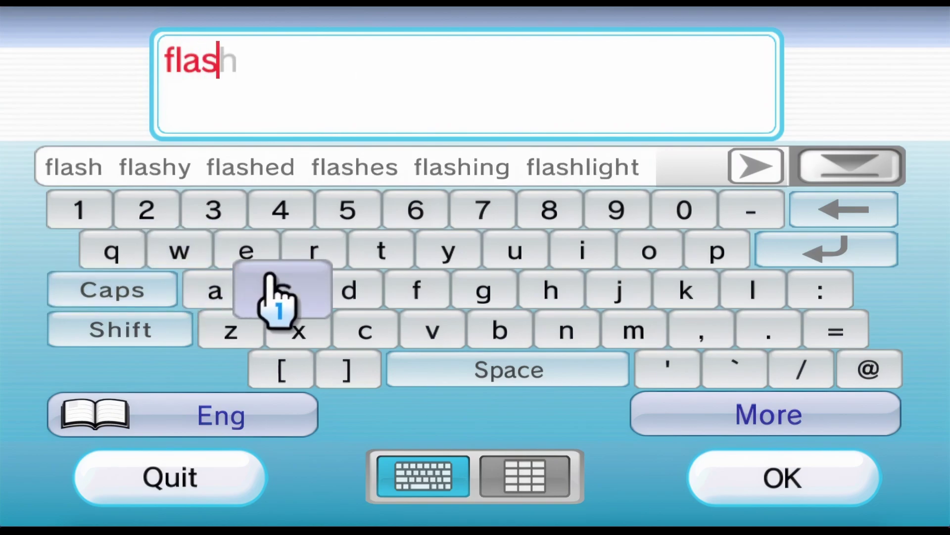
click(553, 287)
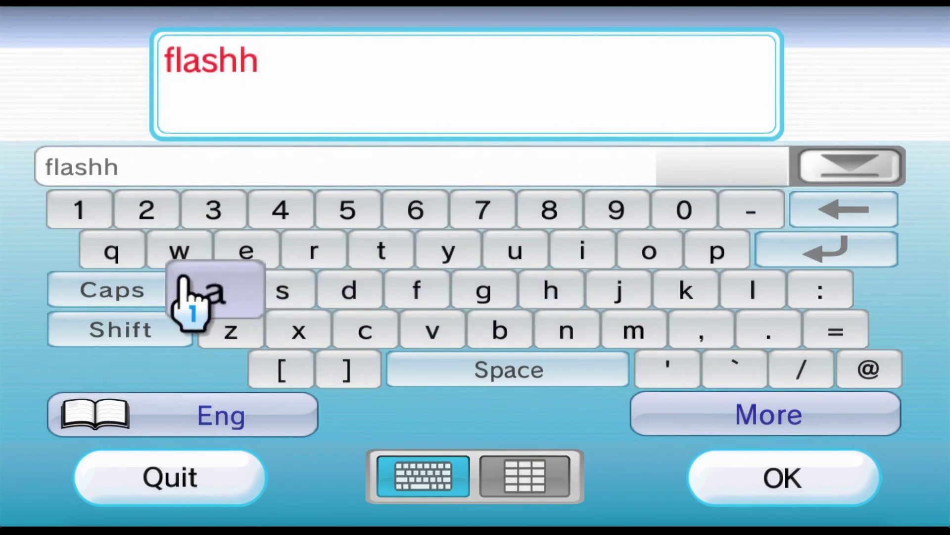
click(188, 292)
click(292, 330)
click(792, 336)
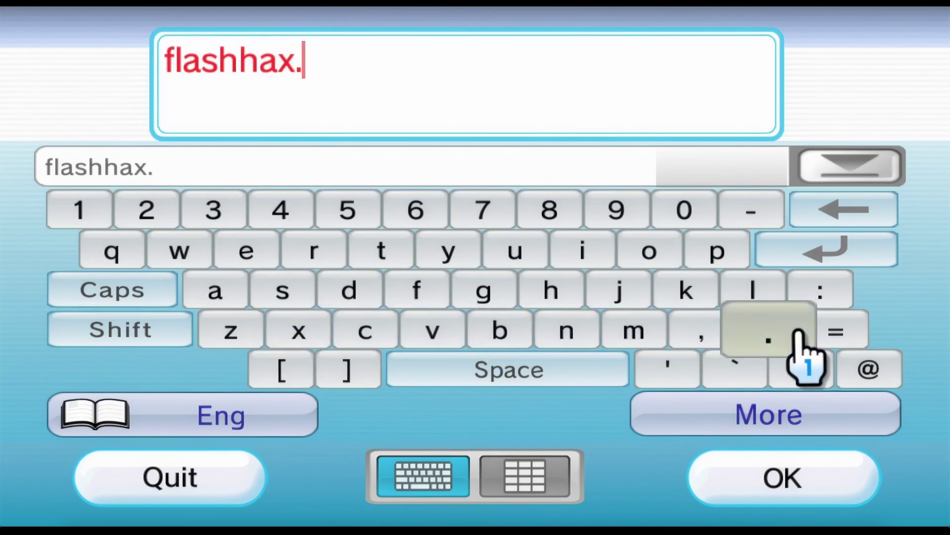
click(369, 321)
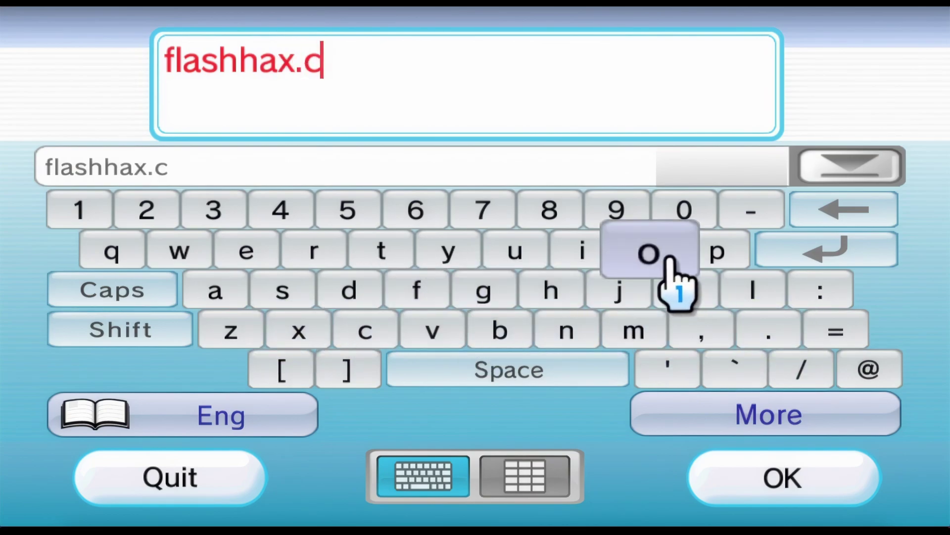
click(653, 255)
click(653, 319)
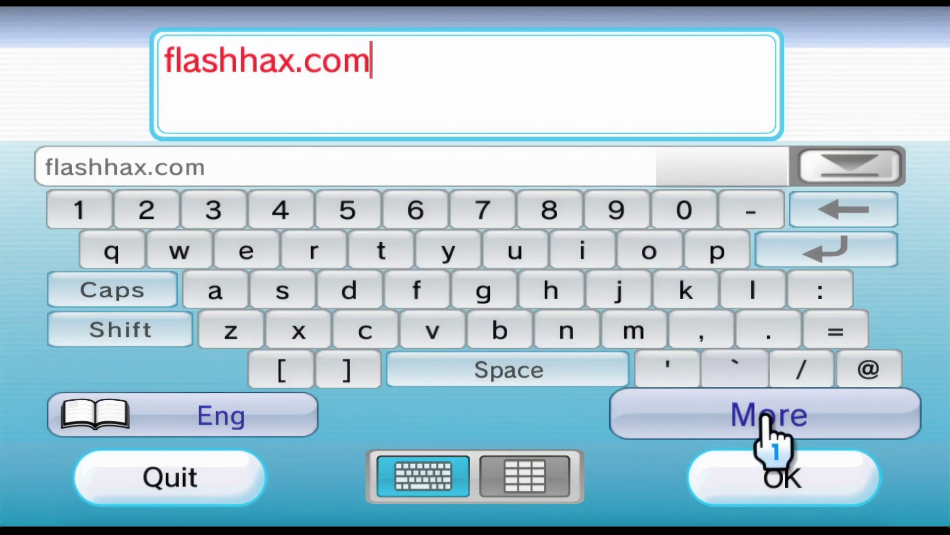
click(782, 468)
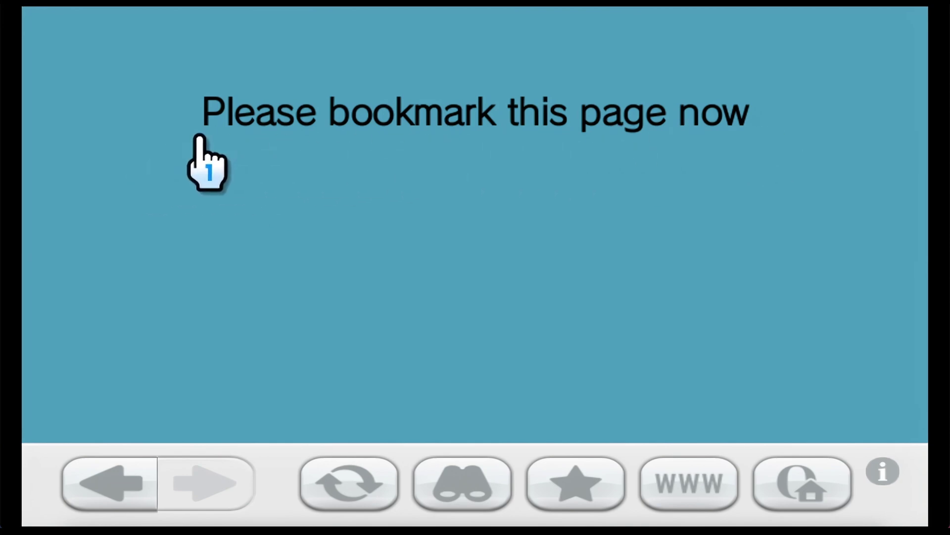
Add the FlashHax page to Favorites and reopen it from its new favorite tile
click(573, 452)
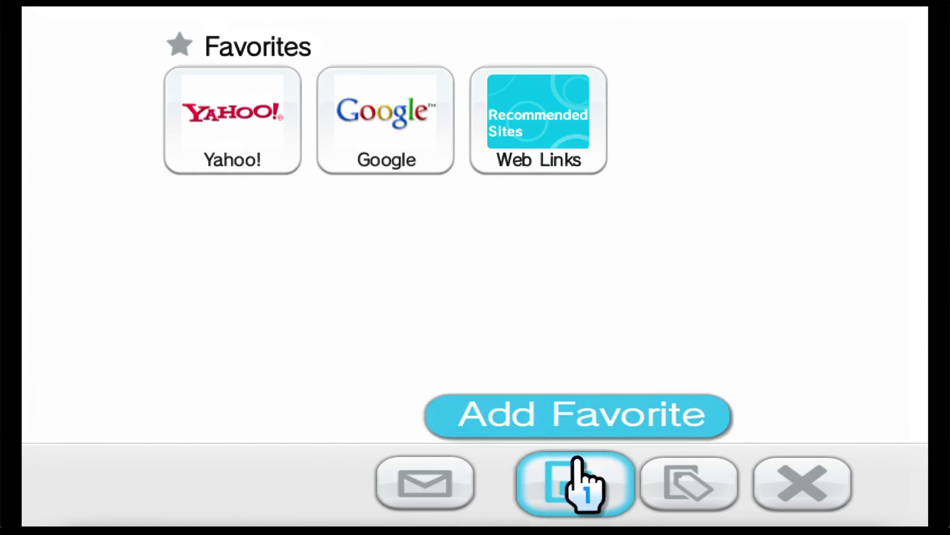
click(577, 451)
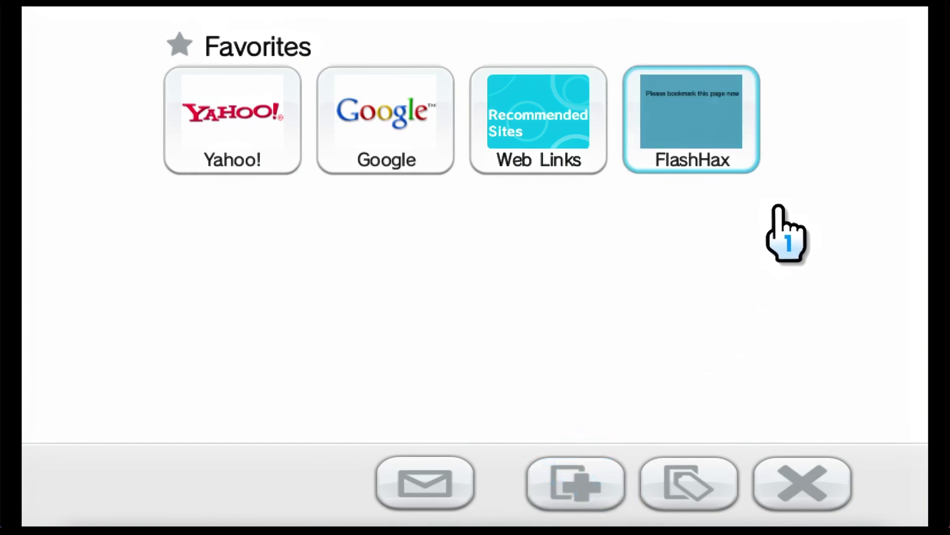
click(719, 116)
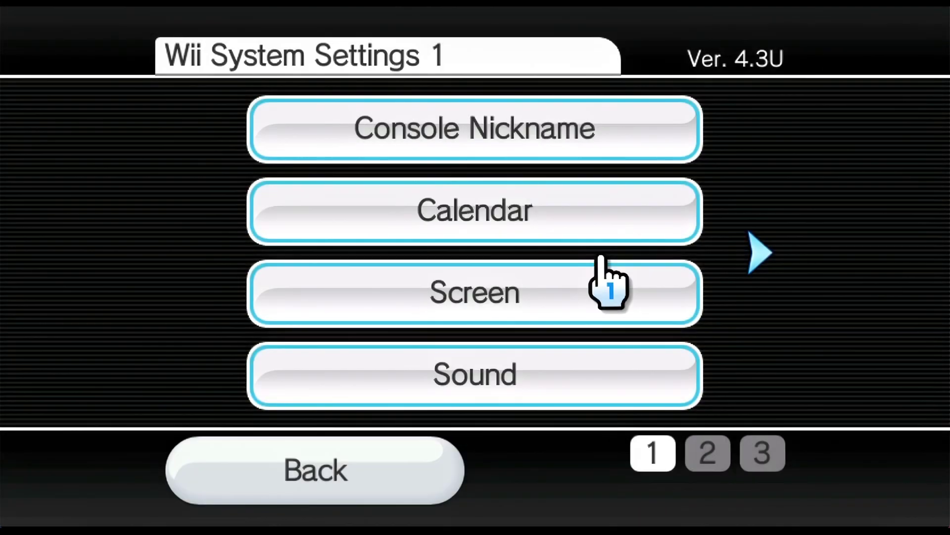
Open Connection 1's Change Settings and advance to the Auto-Obtain DNS page
click(758, 252)
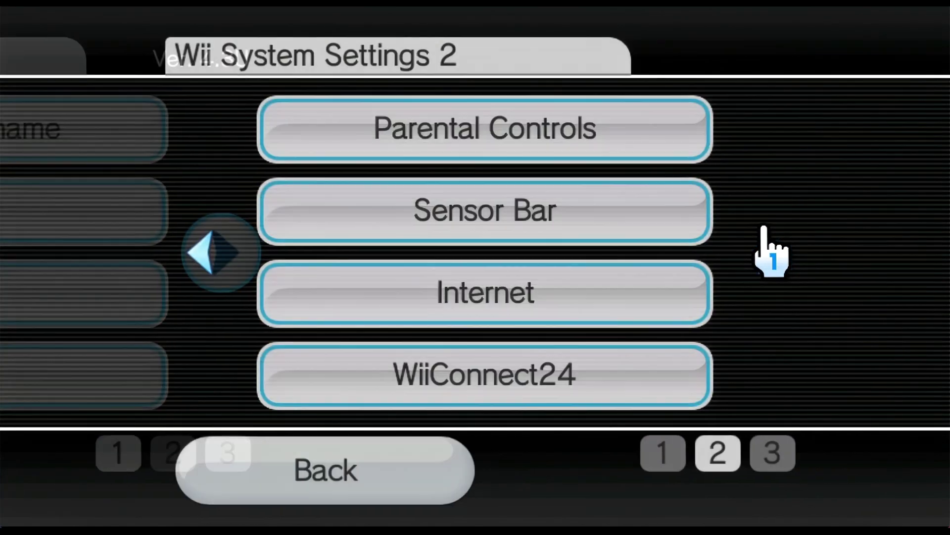
click(638, 276)
click(625, 161)
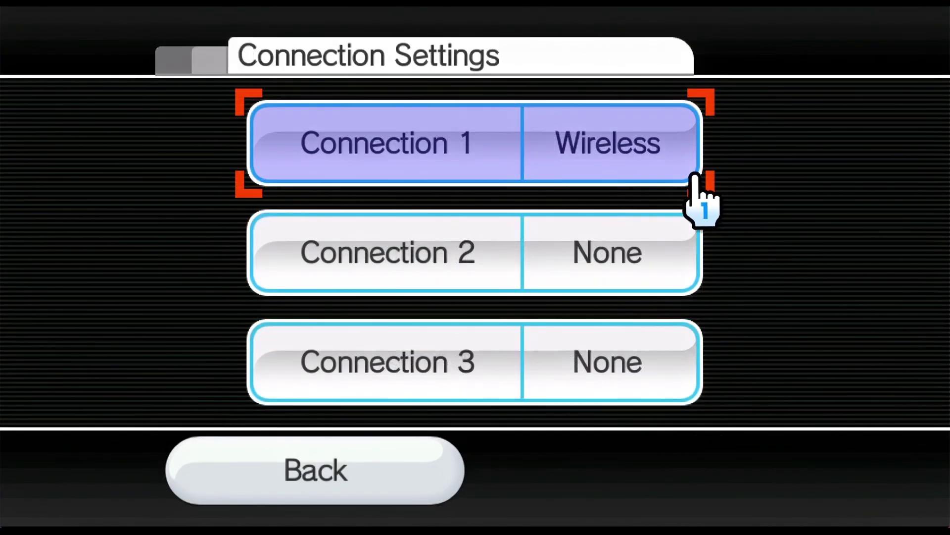
click(678, 142)
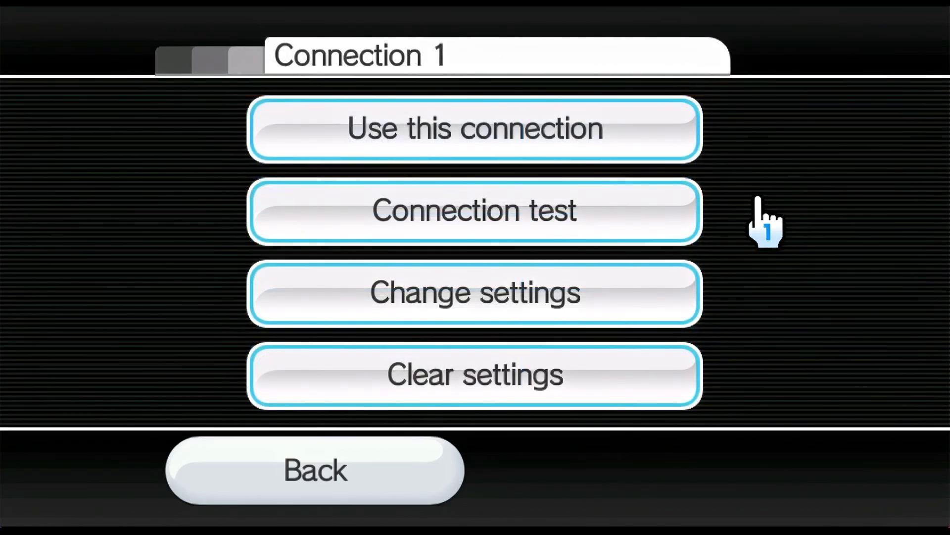
click(662, 310)
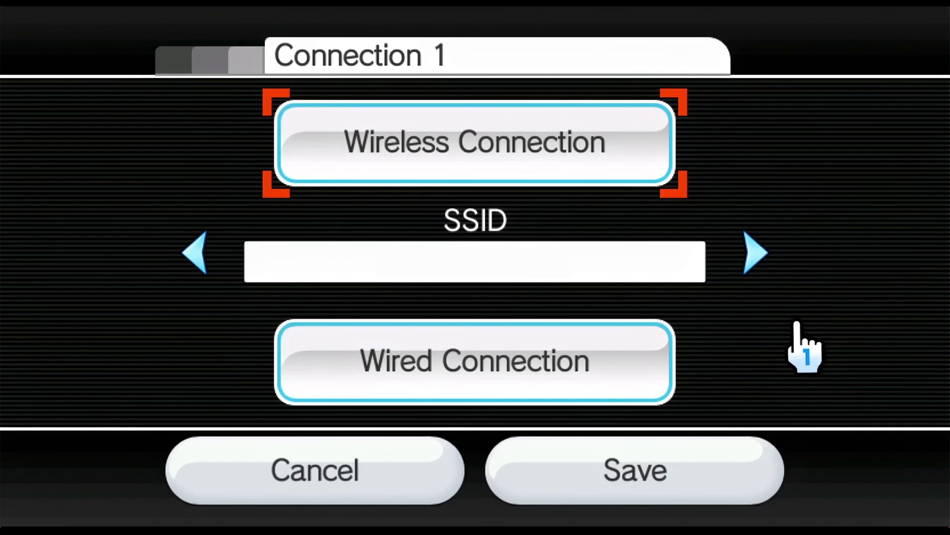
click(776, 277)
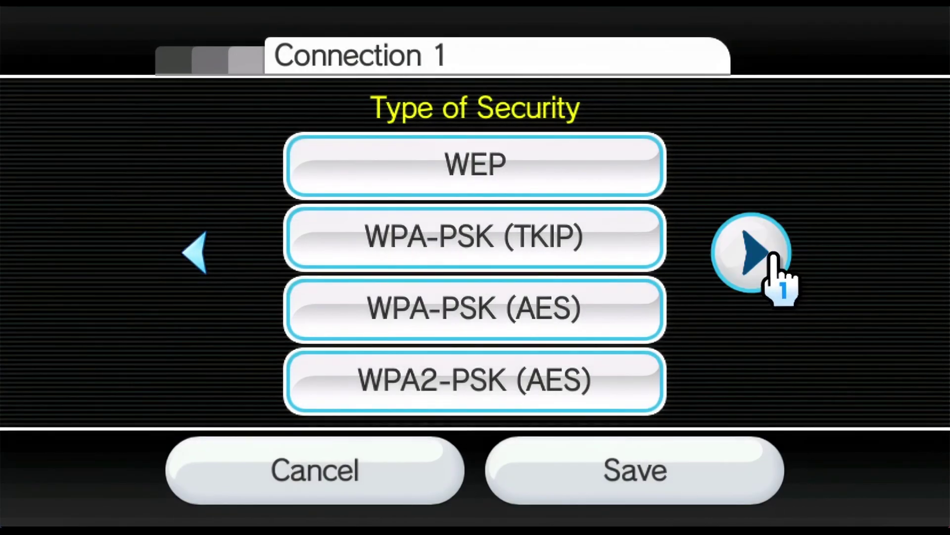
click(768, 254)
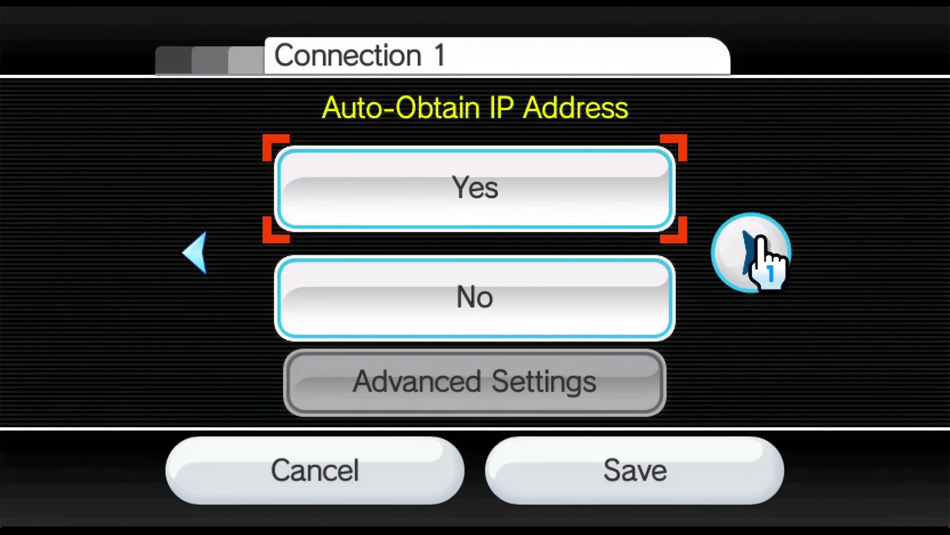
click(765, 253)
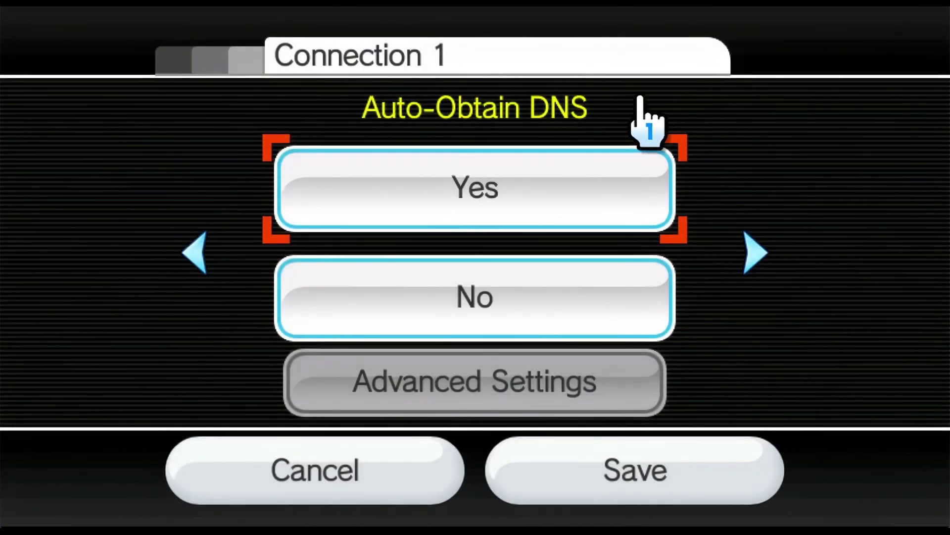
Set Auto-Obtain DNS to No and open the Primary DNS field in Advanced Settings
click(590, 301)
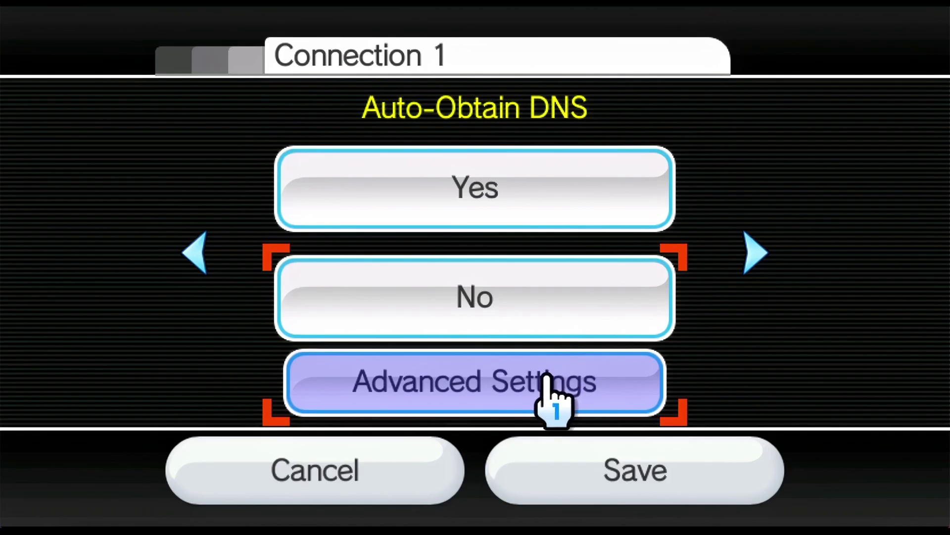
click(547, 380)
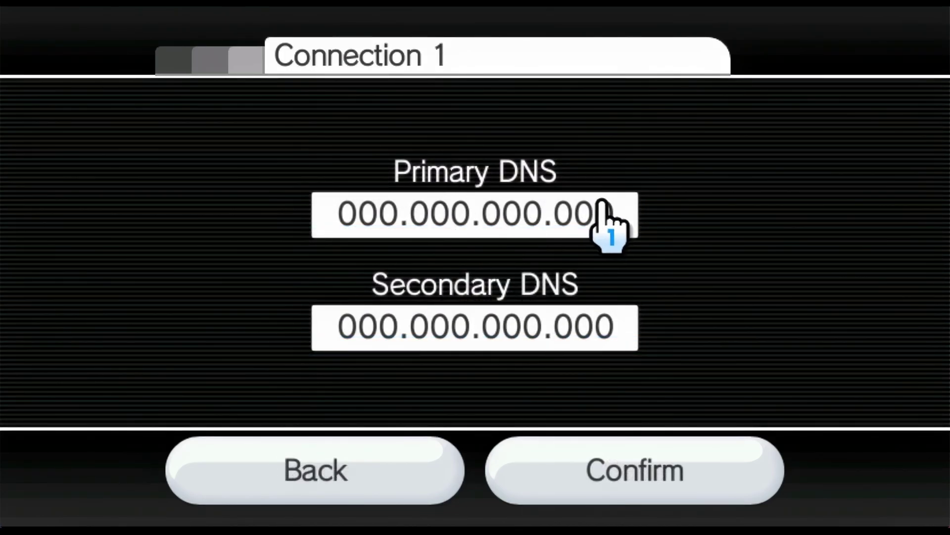
click(614, 208)
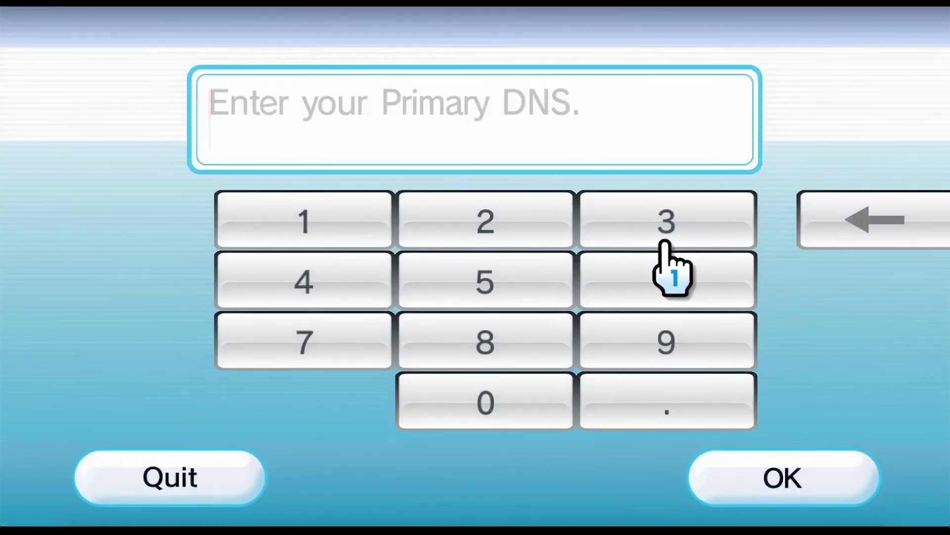
Enter 18.188.135.9 as the primary DNS address
click(336, 218)
click(497, 353)
click(620, 396)
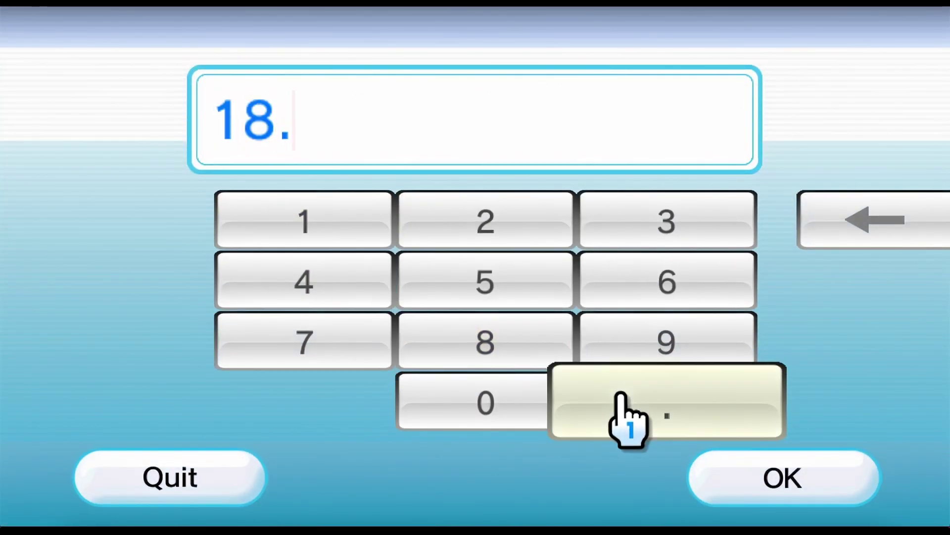
click(379, 225)
click(479, 342)
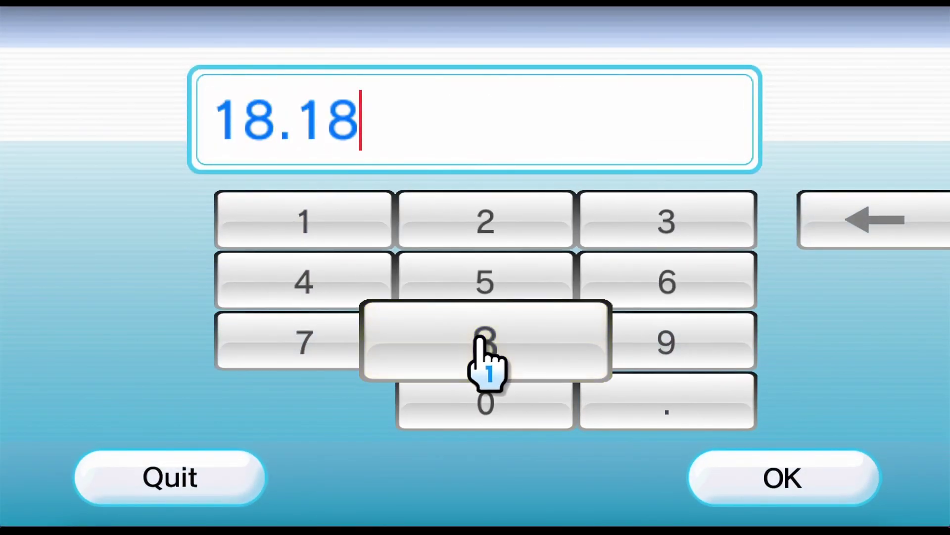
click(479, 341)
click(601, 416)
click(389, 212)
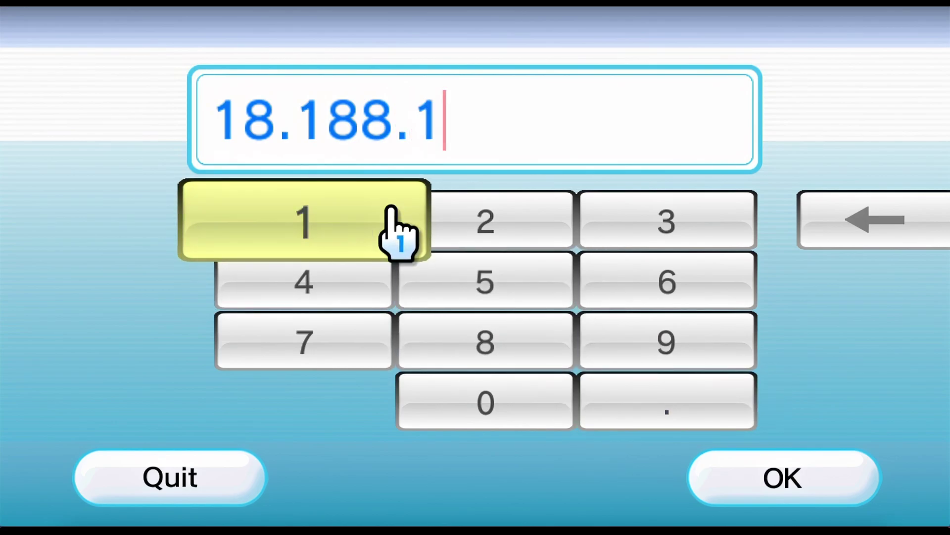
click(619, 218)
click(530, 292)
click(614, 416)
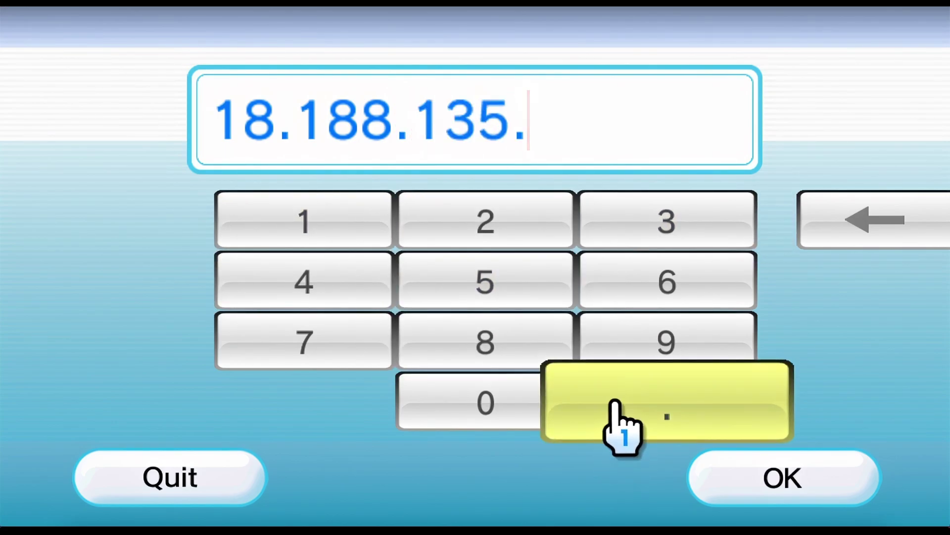
click(629, 347)
Accept the primary DNS, confirm the manual DNS addresses and save Connection 1
click(745, 493)
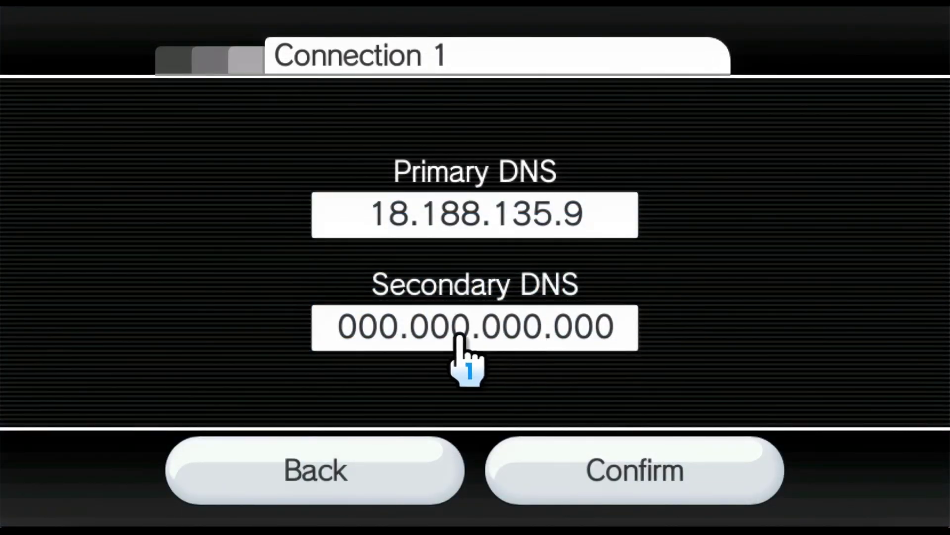
click(605, 499)
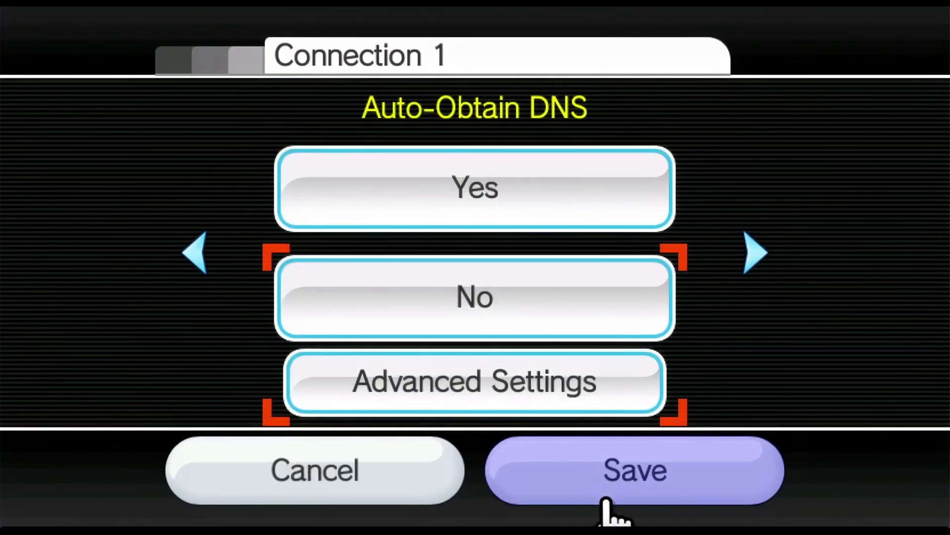
click(734, 494)
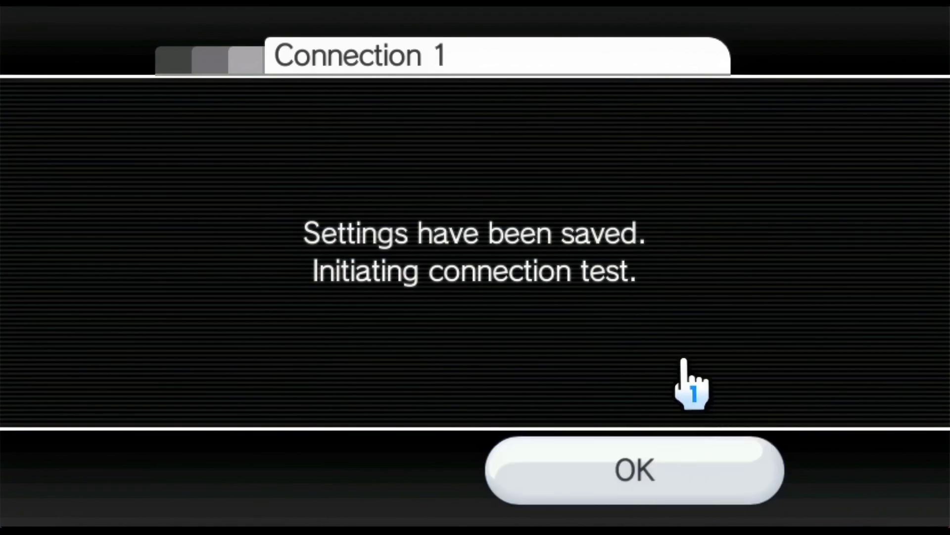
Run the connection test and decline the offered system update
click(686, 468)
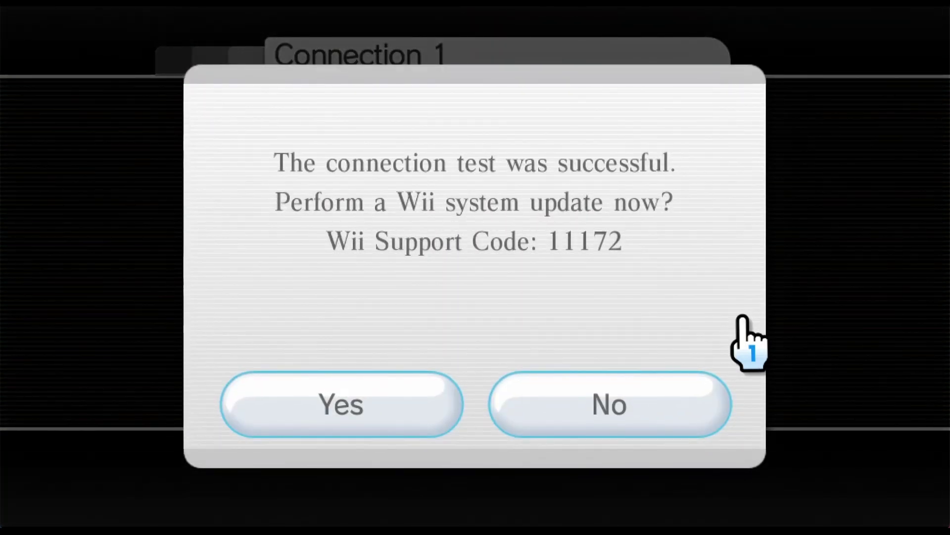
click(636, 318)
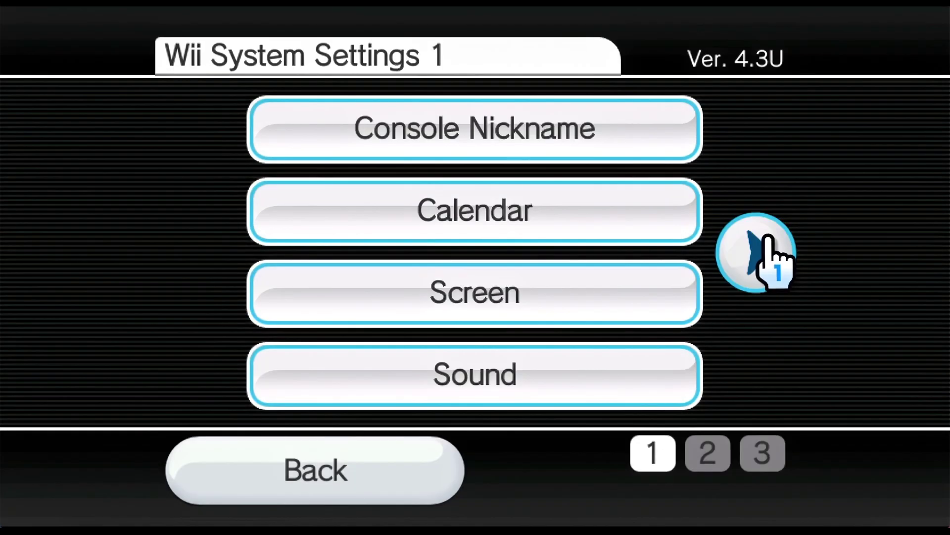
Accept the Internet User Agreements, then accept the loader page to launch HackMii
click(768, 239)
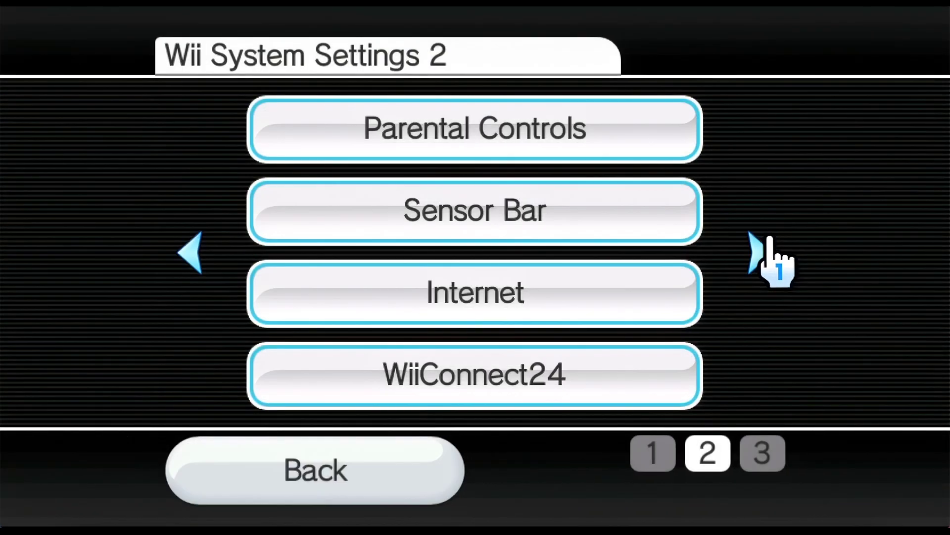
click(623, 281)
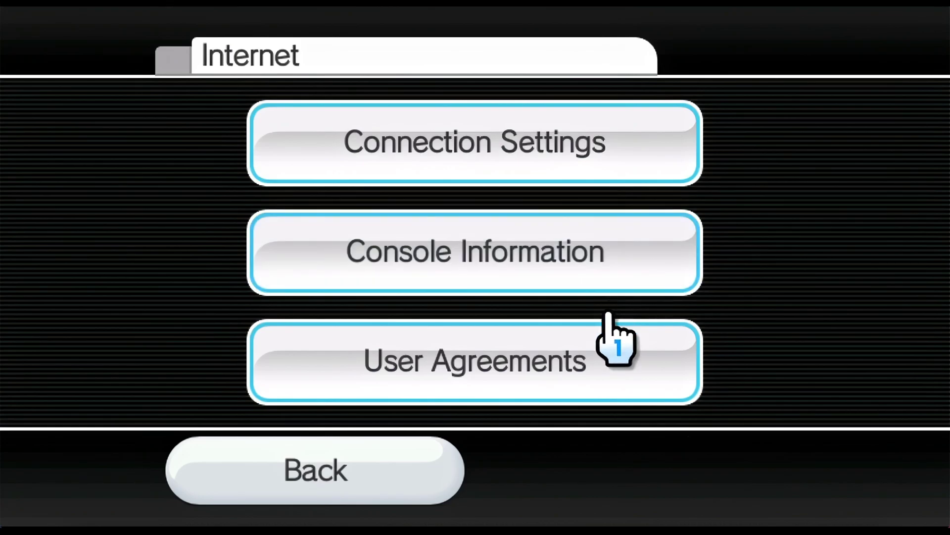
click(605, 344)
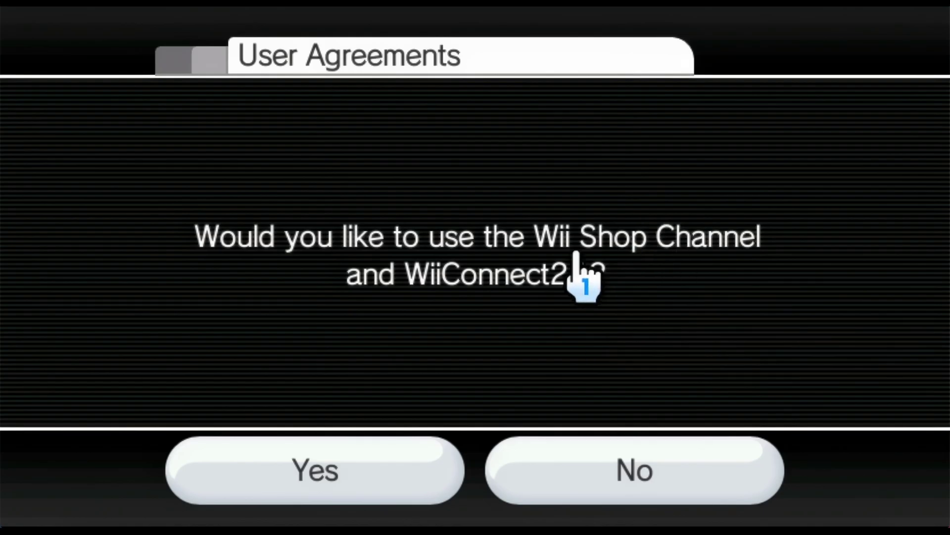
click(385, 468)
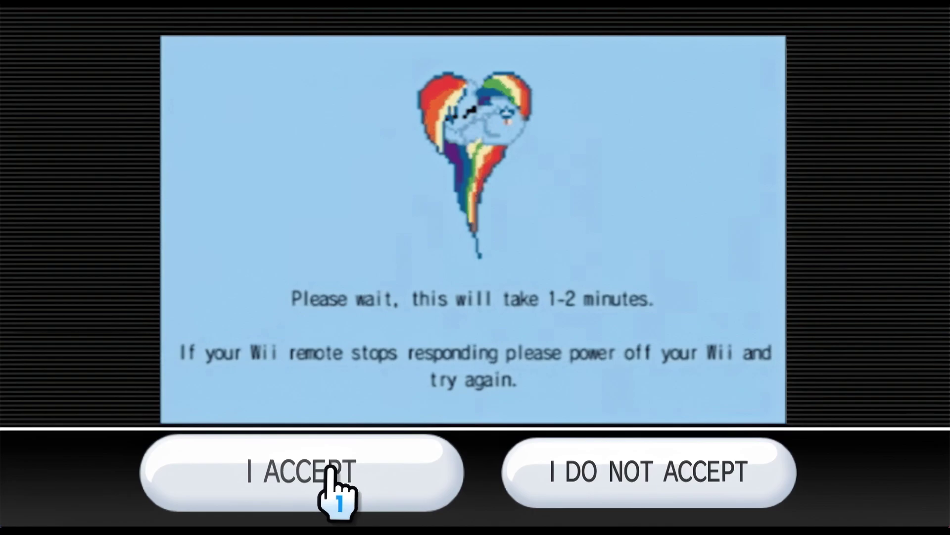
click(216, 479)
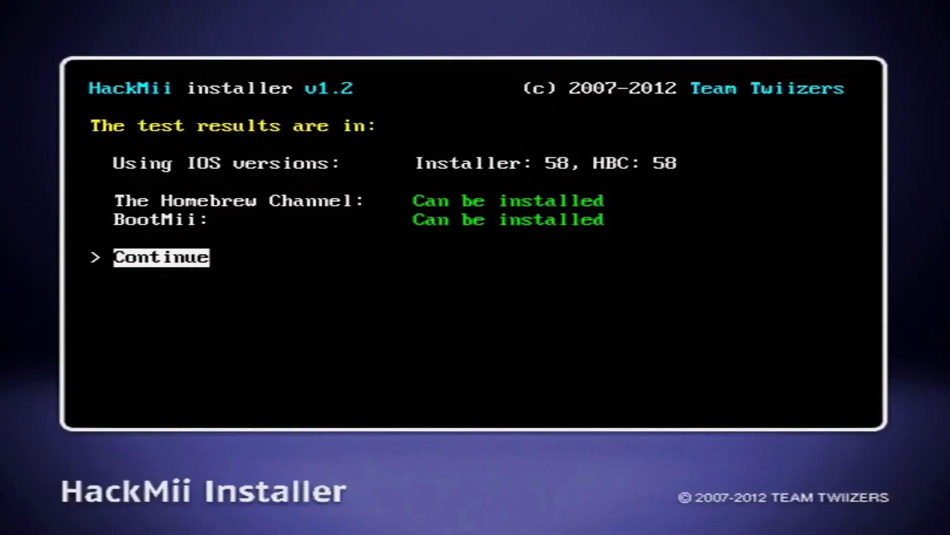
Install The Homebrew Channel from HackMii, then return to the main menu and select Exit
key(Return)
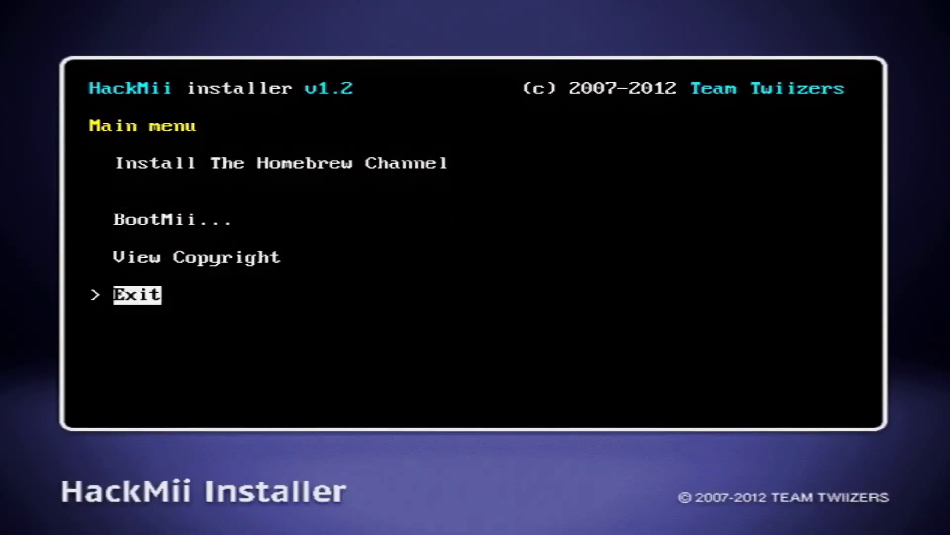
key(Up)
key(Up)
key(Up)
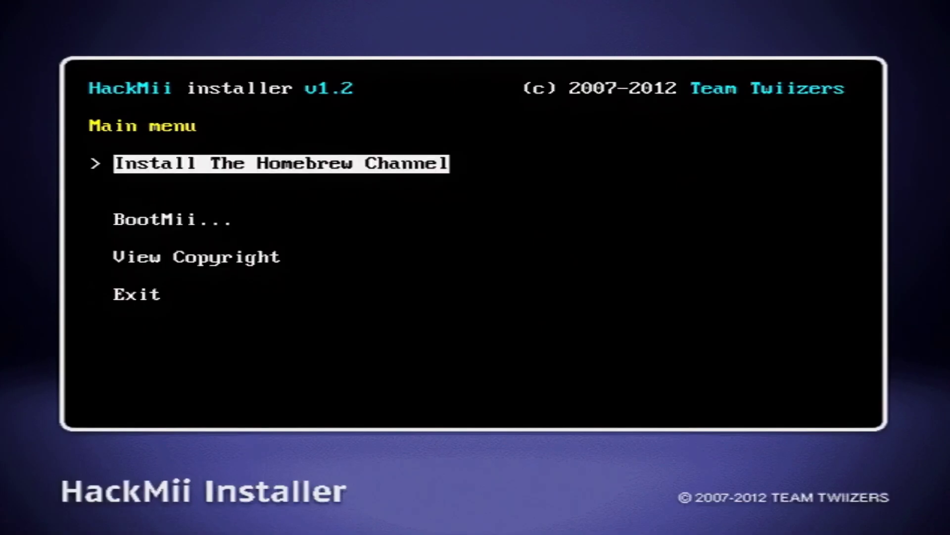
key(Return)
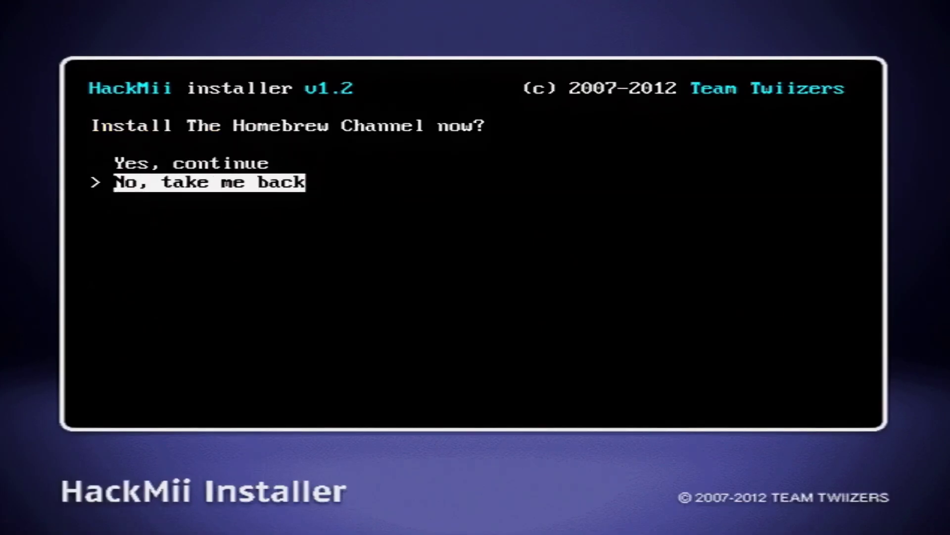
key(Up)
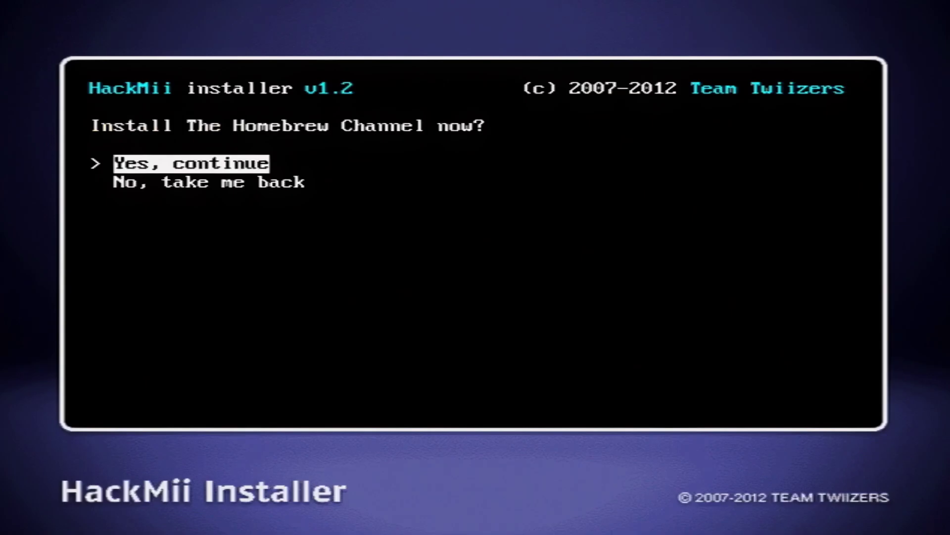
key(Return)
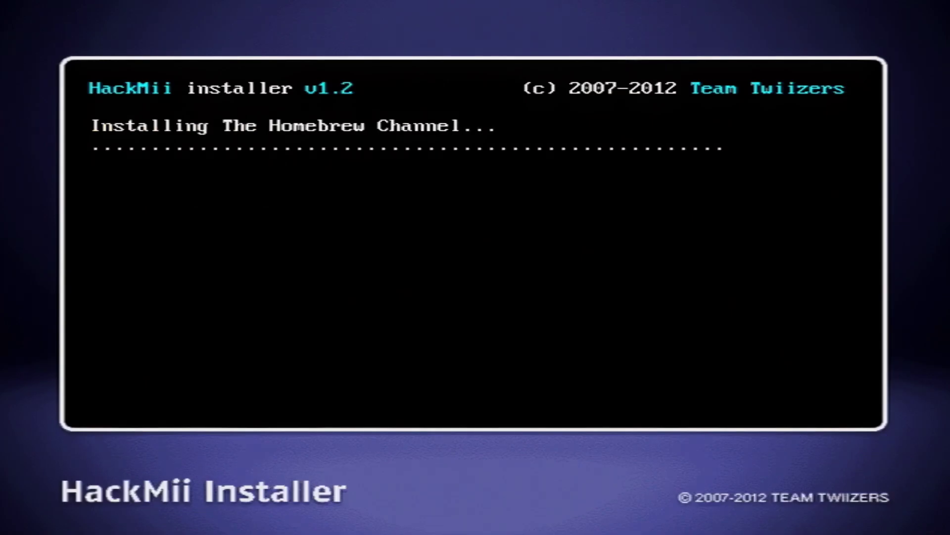
key(Return)
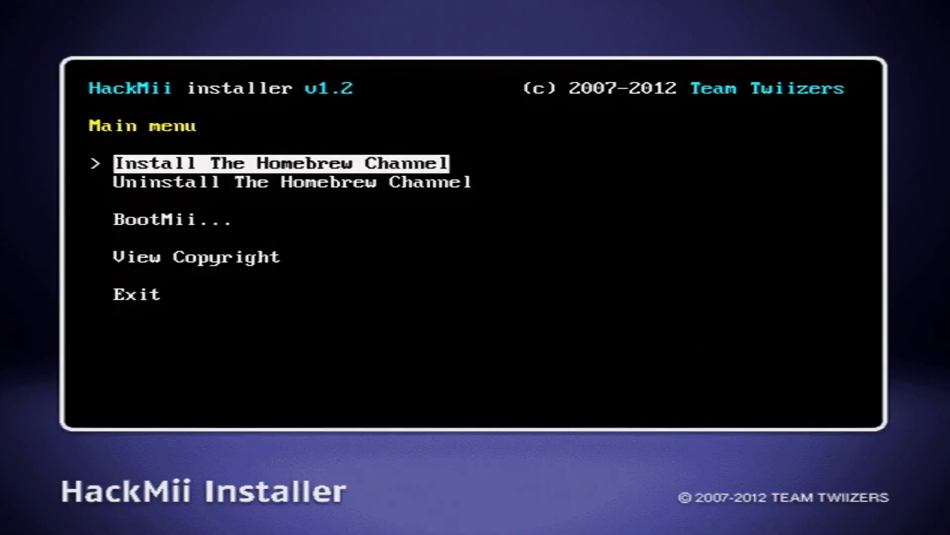
key(Down)
key(Down)
key(Down)
key(Down)
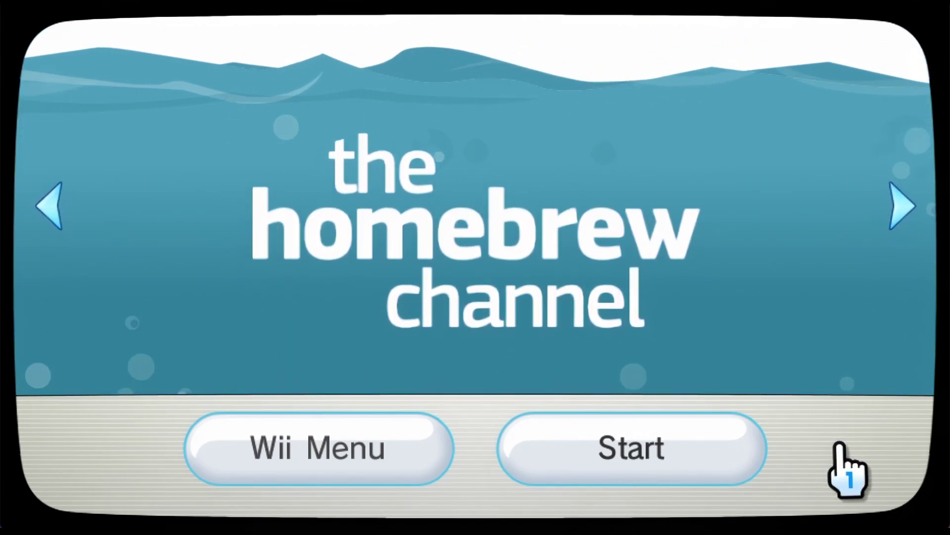
Press Start on The Homebrew Channel splash screen to reach its empty app list
click(681, 458)
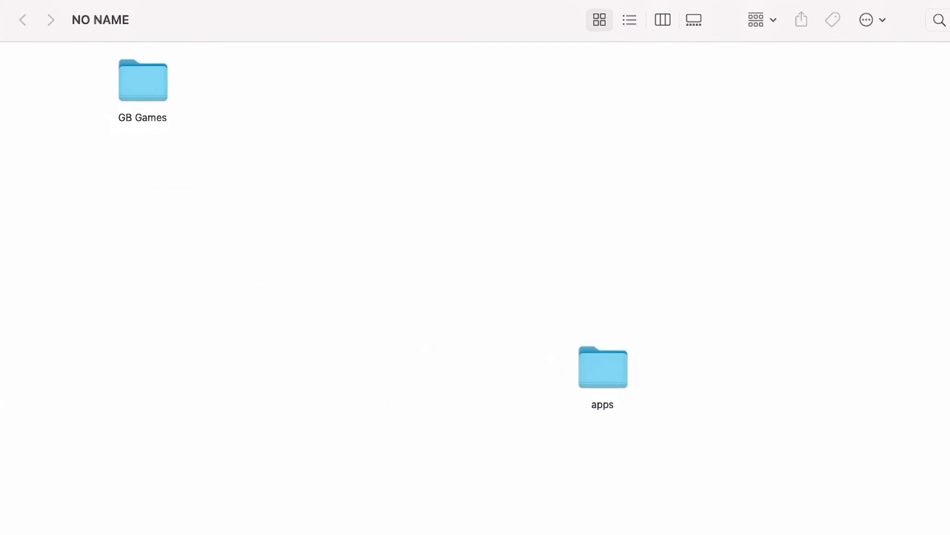
Open the apps folder on the NO NAME drive to view the homebrew_browser, usbloader_gx, vbagx, wiibrowser and WiiStation entries
double_click(603, 366)
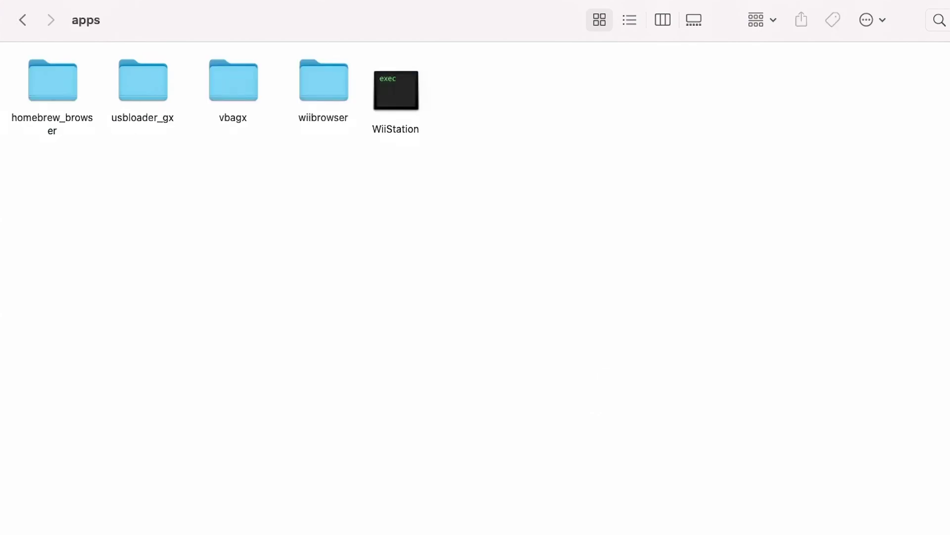